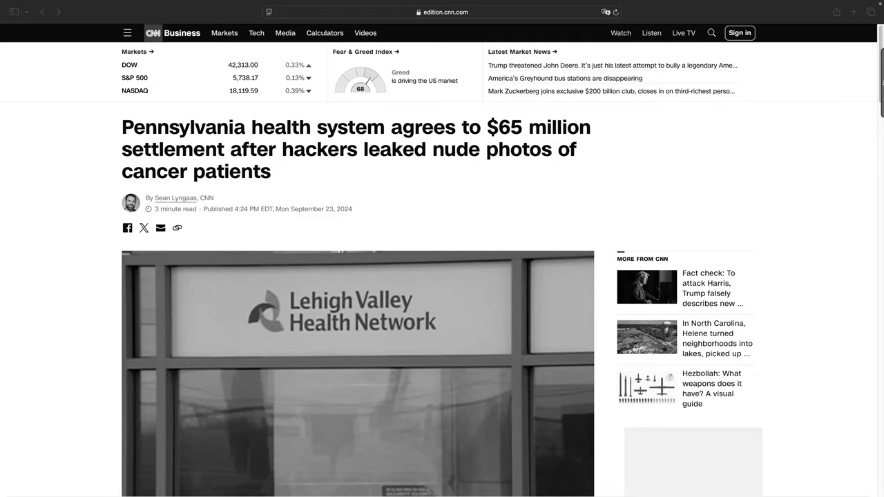
# Change the Intellectual Property document's sensitivity label from Internal to Classified while saving it
pyautogui.scroll(-3, 677, 183)
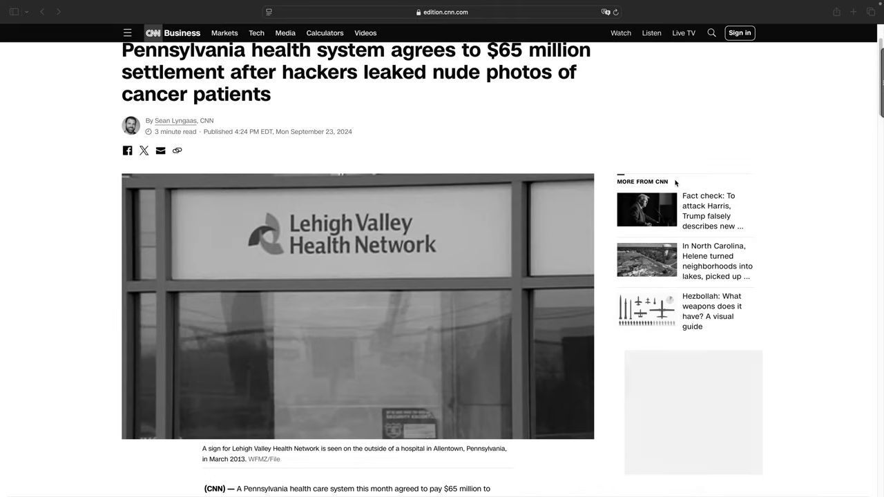
pyautogui.scroll(-1, 676, 182)
pyautogui.scroll(-3, 676, 182)
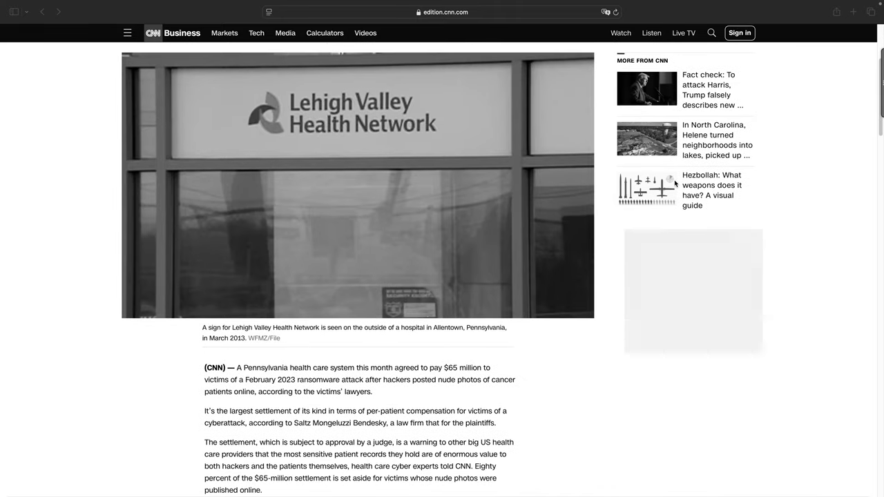
pyautogui.scroll(-2, 676, 183)
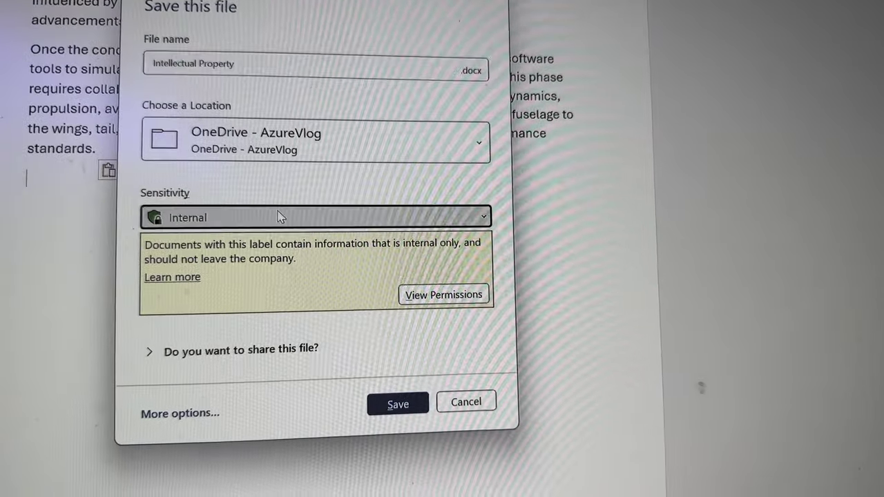
pyautogui.click(276, 237)
pyautogui.click(238, 338)
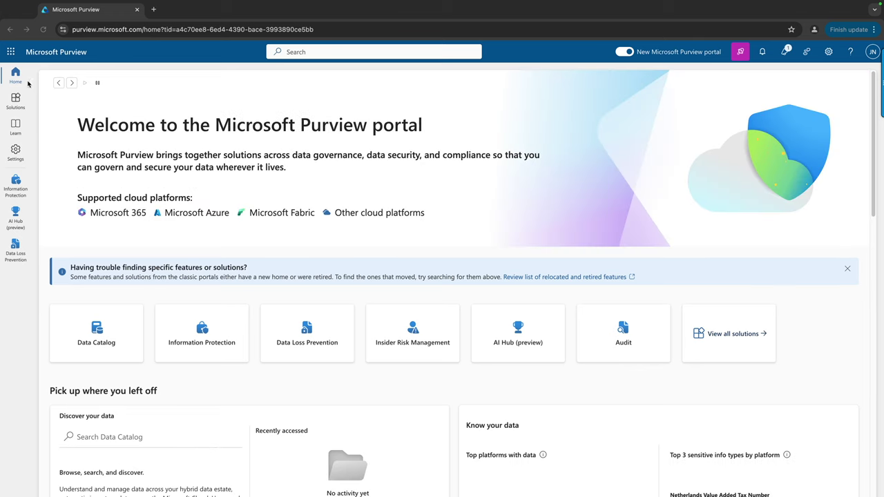
# Open the Purview Solutions menu from the left navigation rail
pyautogui.click(15, 102)
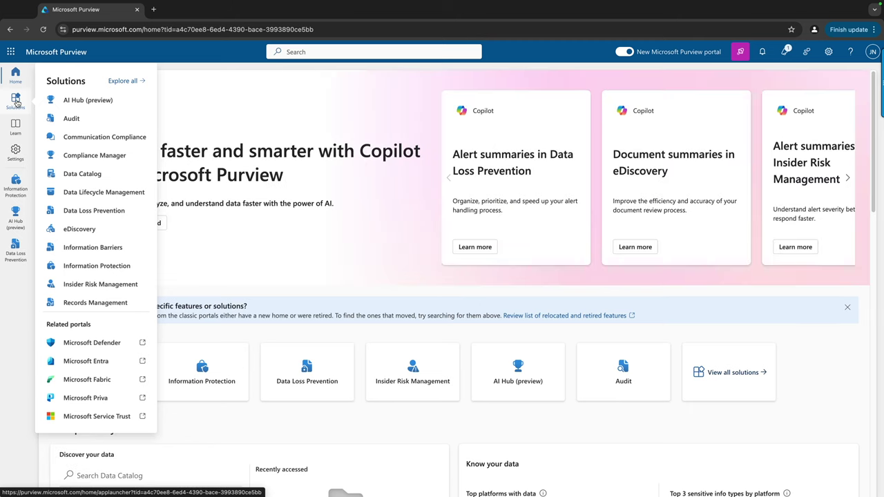
# Go to the Information Protection overview from the Solutions menu
pyautogui.click(104, 272)
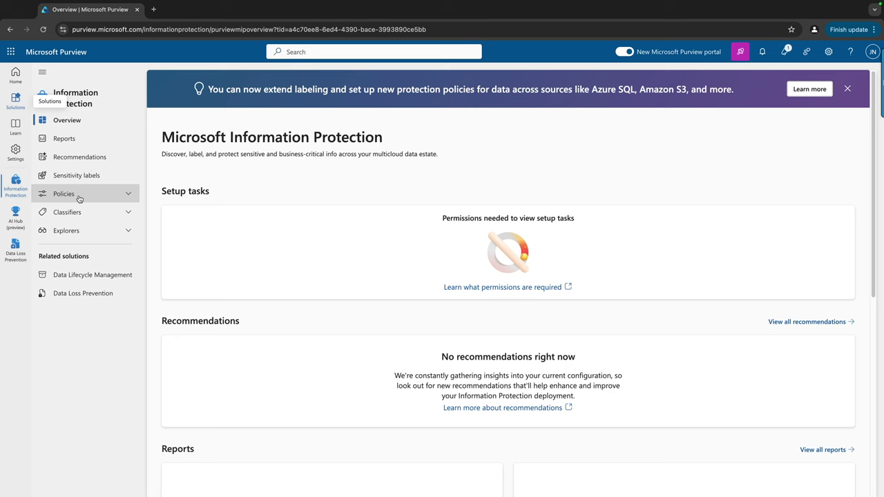
# Show the Sensitivity labels page listing Public, Internal and Classified with their priorities
pyautogui.click(78, 182)
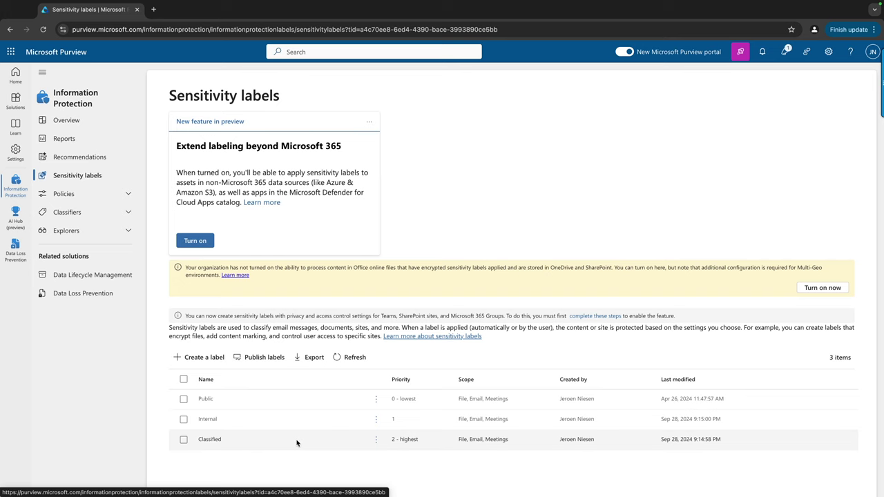
# Bring up the Classified label's details pane and its more-actions menu
pyautogui.click(243, 440)
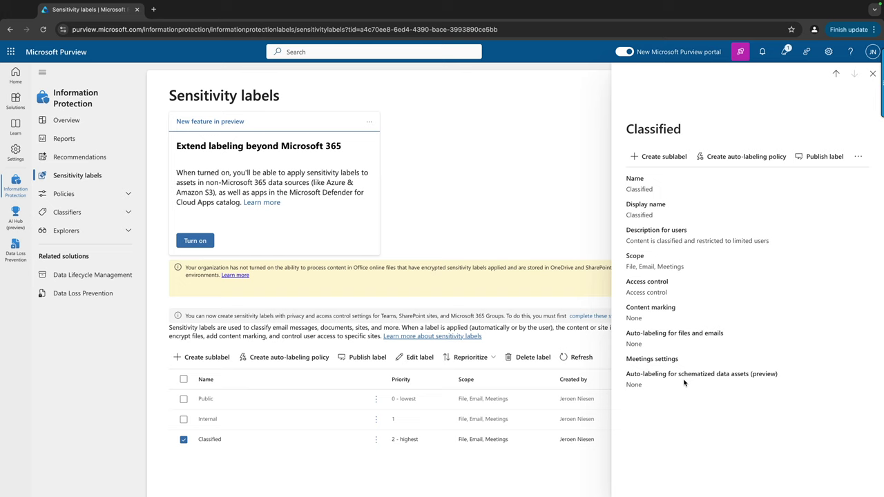
pyautogui.click(858, 157)
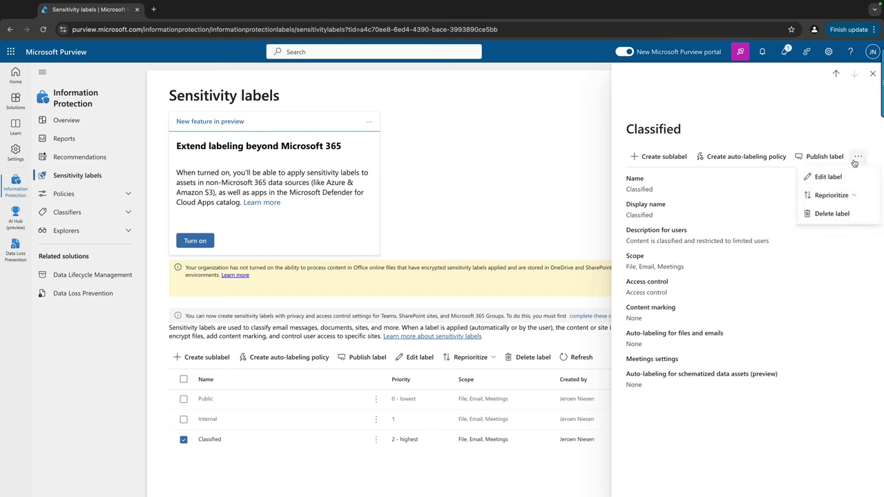
# Edit the Classified label, keeping its name and description, and advance to Scope
pyautogui.click(836, 177)
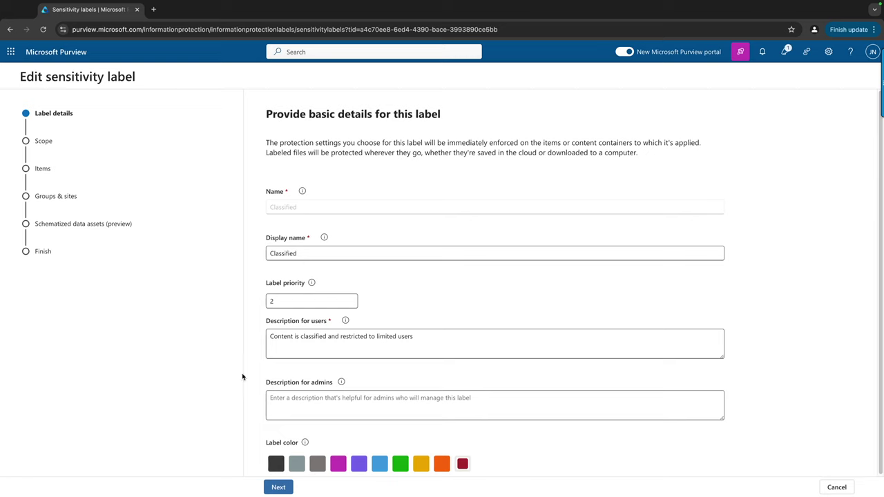
pyautogui.click(289, 490)
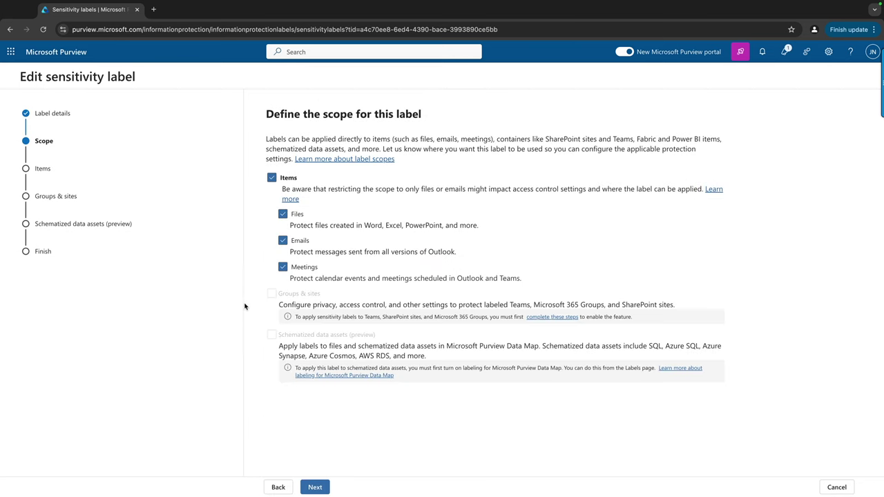
# Keep Files, Emails and Meetings in scope and advance to item protection settings
pyautogui.click(316, 487)
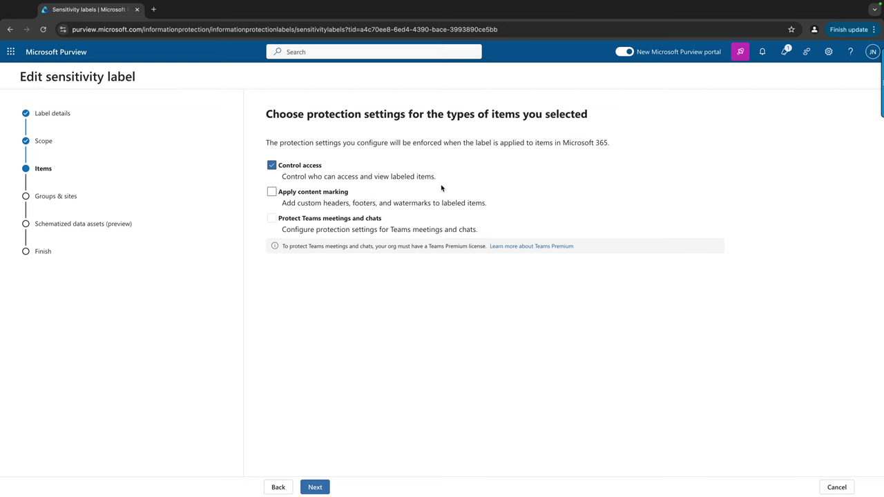
# Review Classified access control: assigned now, never expires, offline always, one Co-Author user
pyautogui.click(320, 489)
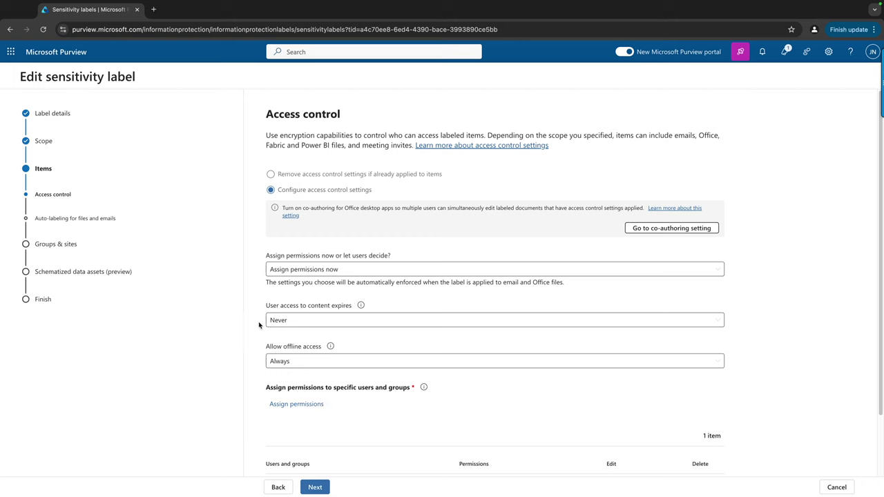
pyautogui.scroll(-1, 259, 324)
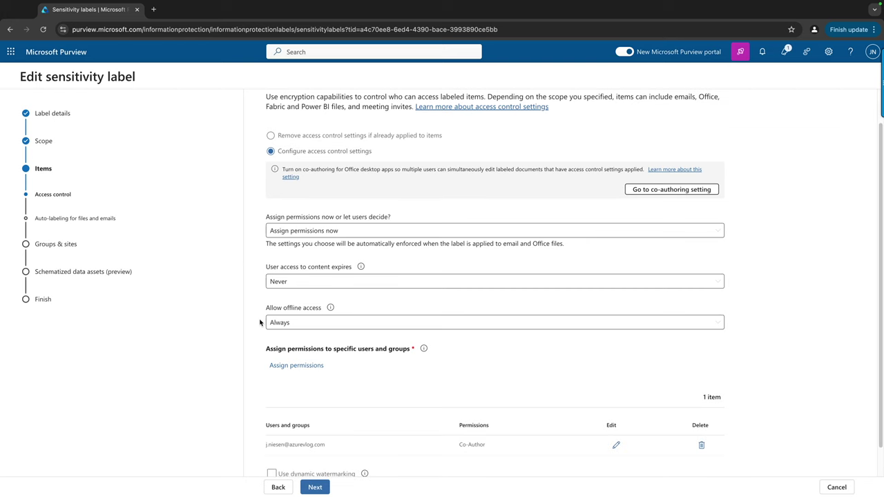
pyautogui.scroll(-1, 272, 256)
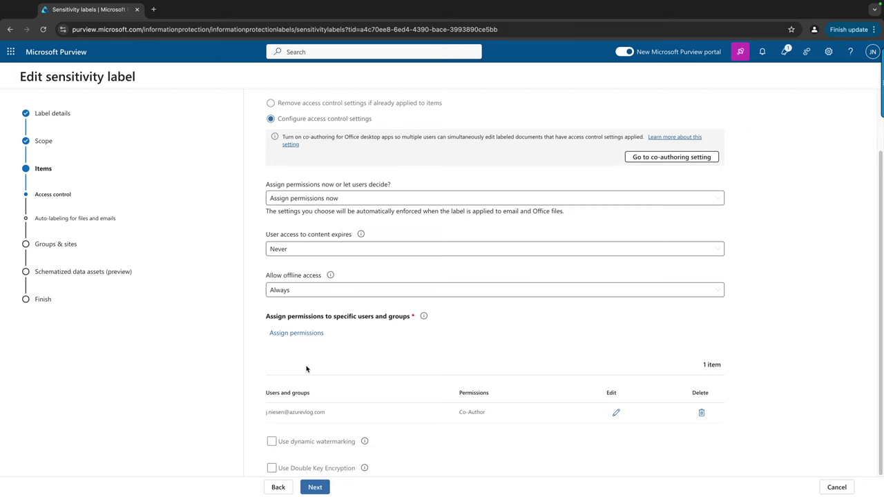
# Skip auto-labeling, groups & sites and schematized data assets, then save the Classified label
pyautogui.click(319, 487)
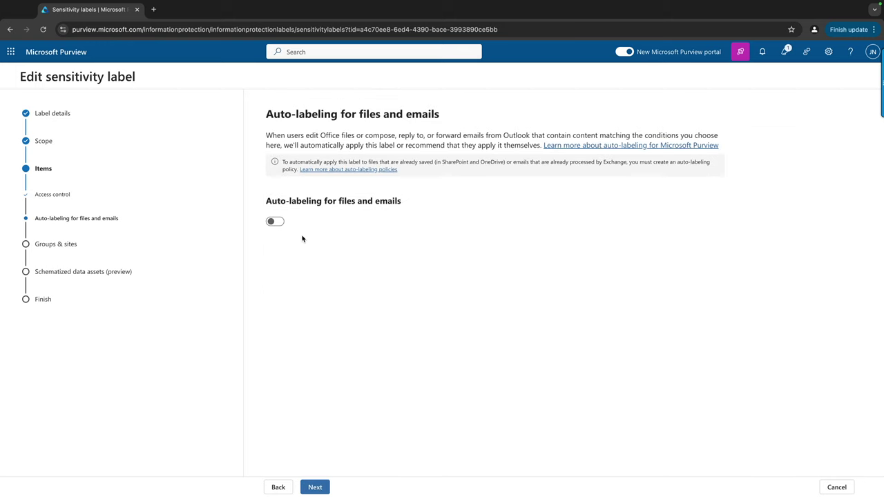
pyautogui.click(315, 488)
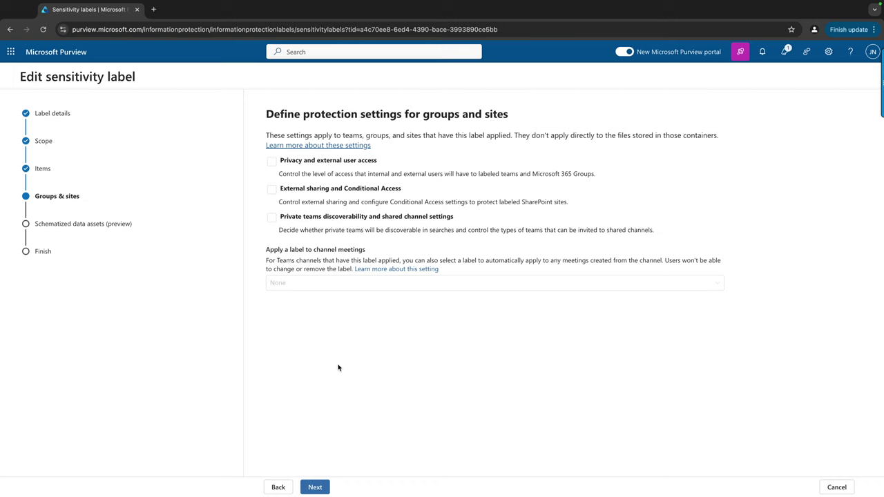
pyautogui.click(315, 488)
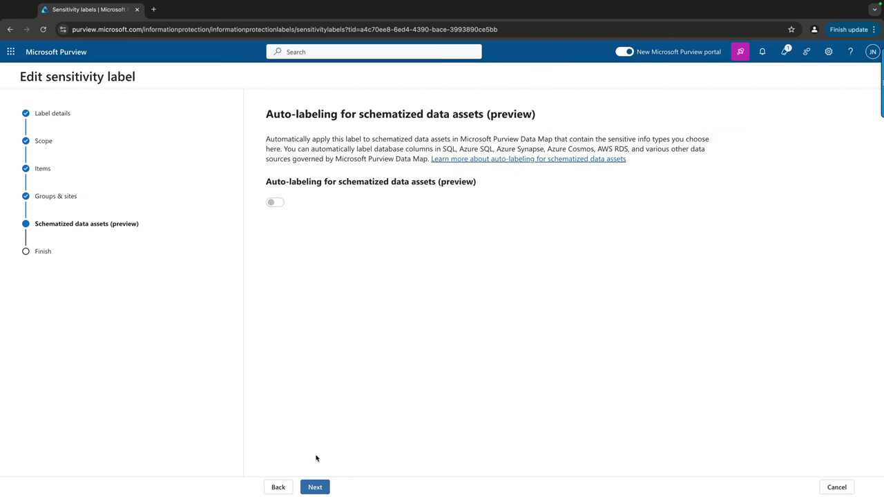
pyautogui.click(320, 487)
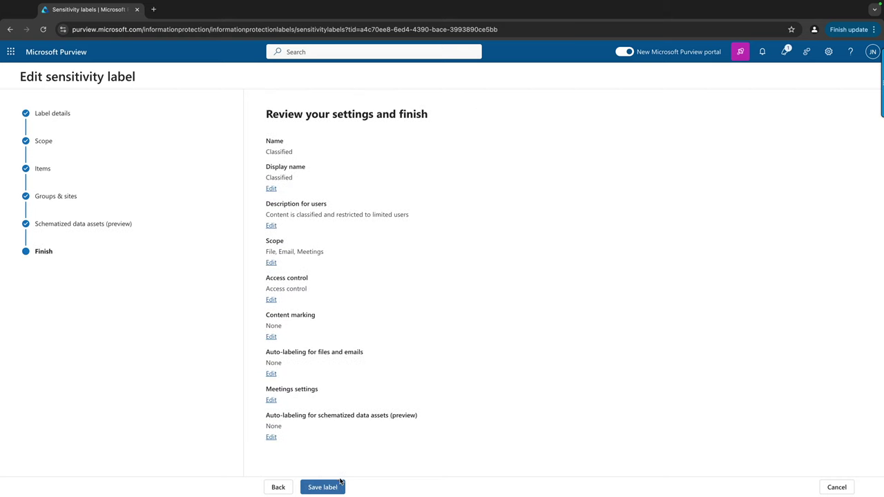
pyautogui.click(335, 486)
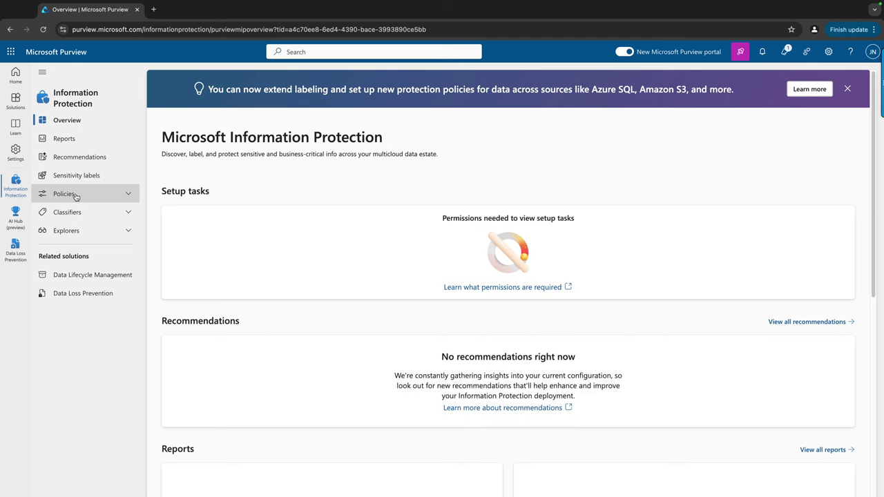
# Open Label Policy from Publishing policies for editing, reaching its labels-to-publish step
pyautogui.click(77, 196)
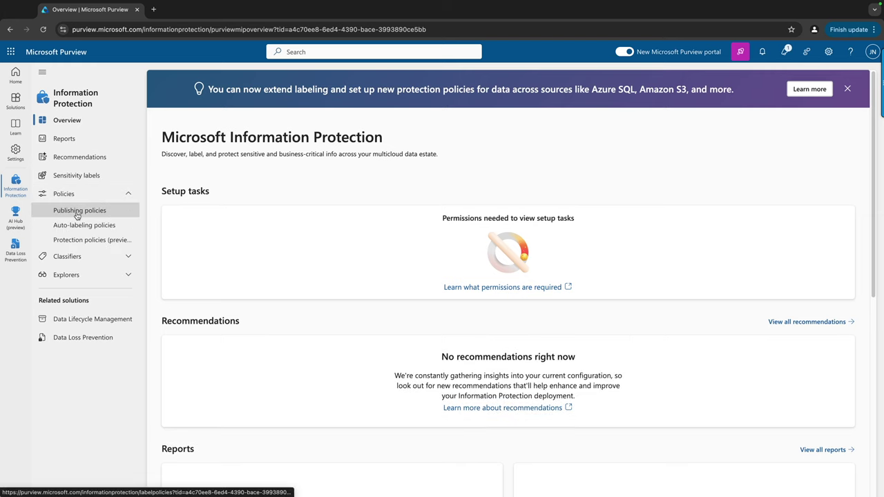
pyautogui.click(77, 216)
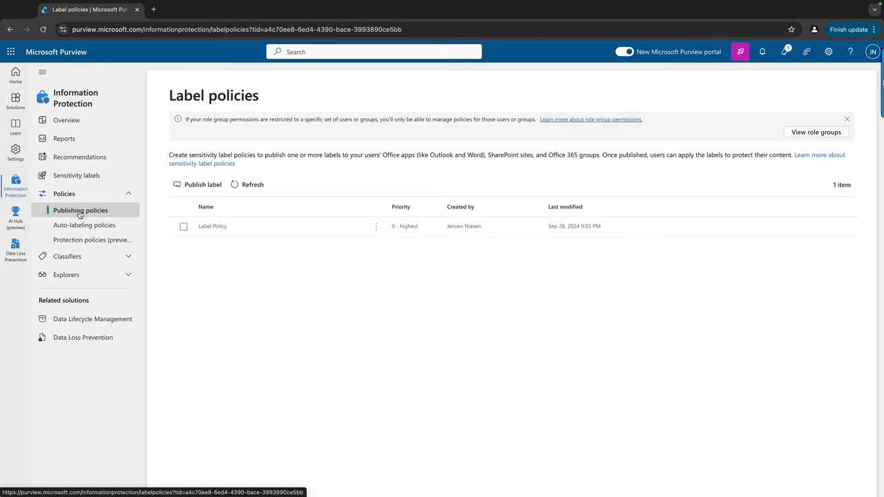
pyautogui.click(184, 228)
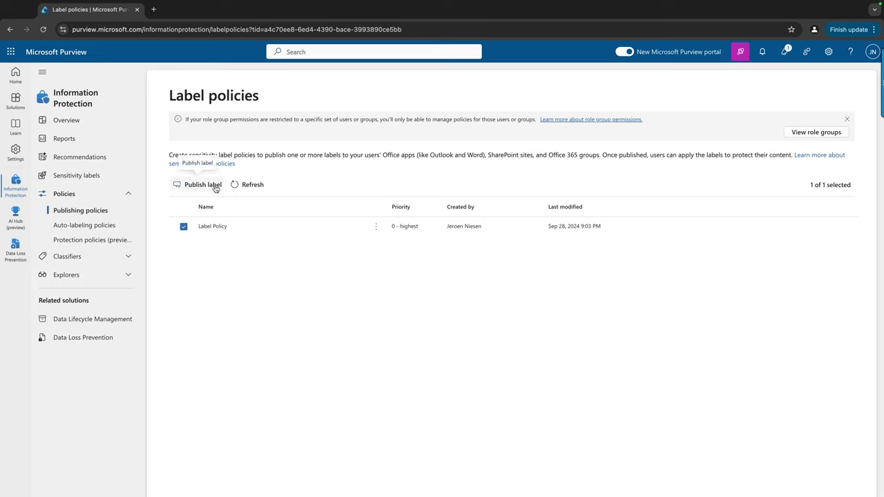
pyautogui.click(217, 225)
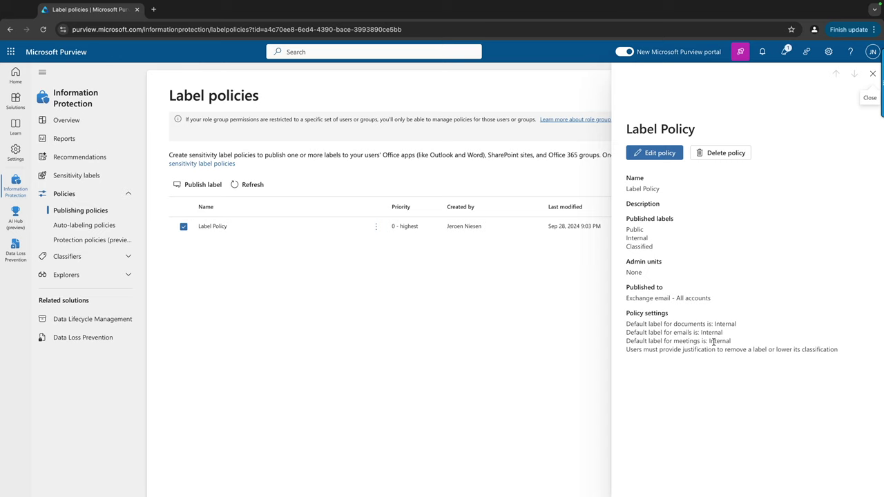
pyautogui.click(655, 152)
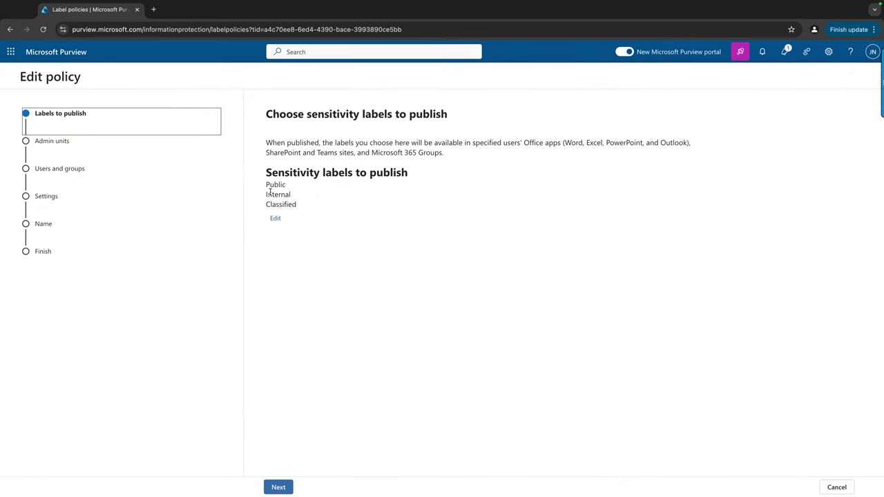
# Advance the Label Policy past admin units, keeping its scope as all users and groups
pyautogui.click(281, 487)
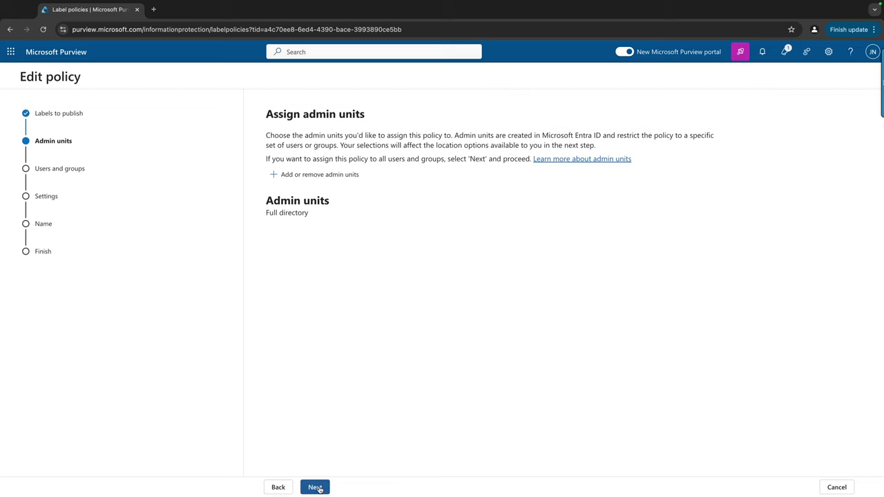
pyautogui.click(316, 488)
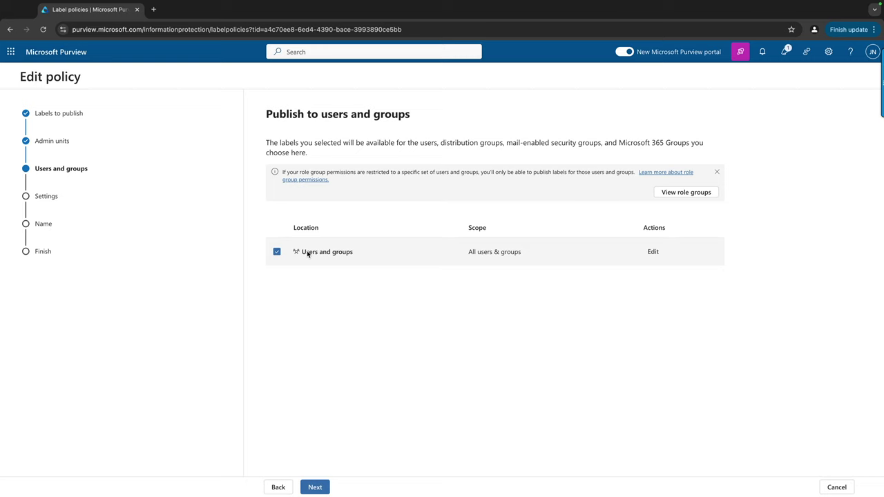
pyautogui.click(308, 253)
pyautogui.click(308, 254)
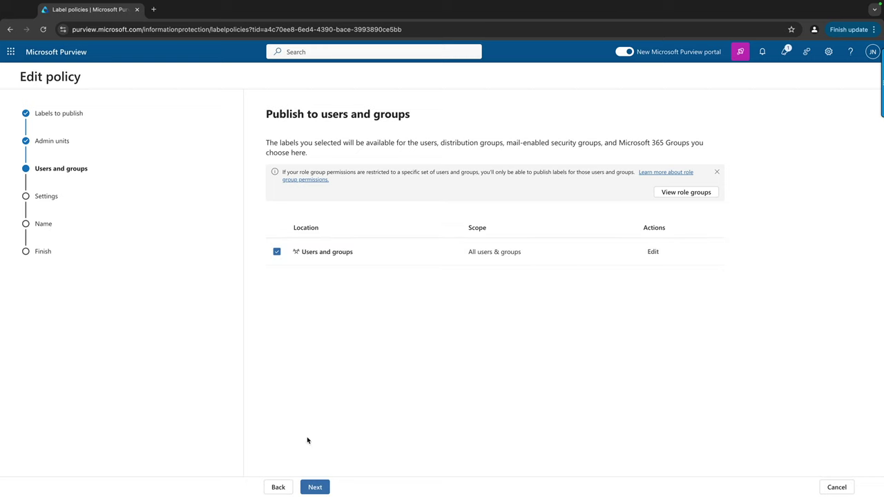
pyautogui.click(321, 489)
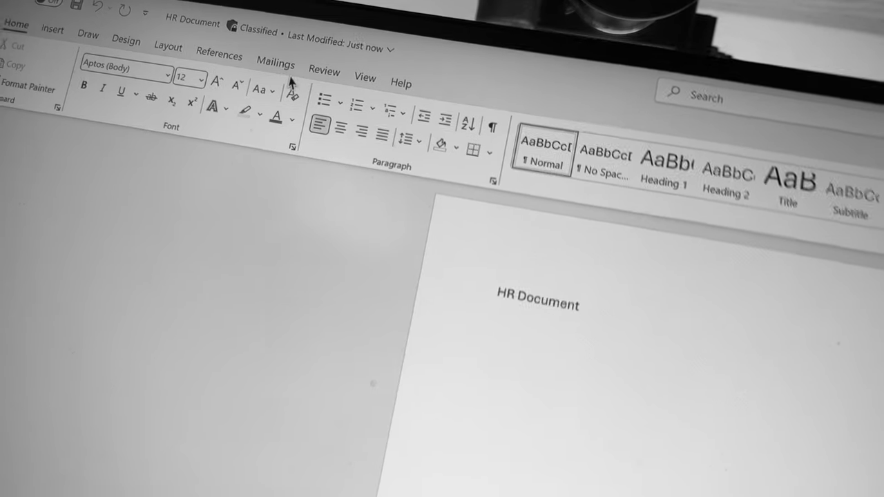
pyautogui.click(284, 32)
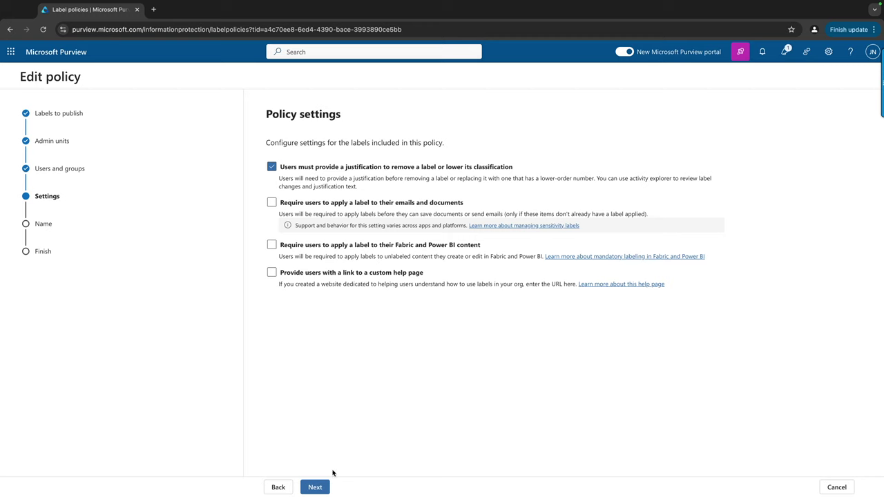
# Keep removal justification and Internal as default for documents, emails, meetings and Fabric/Power BI
pyautogui.click(316, 490)
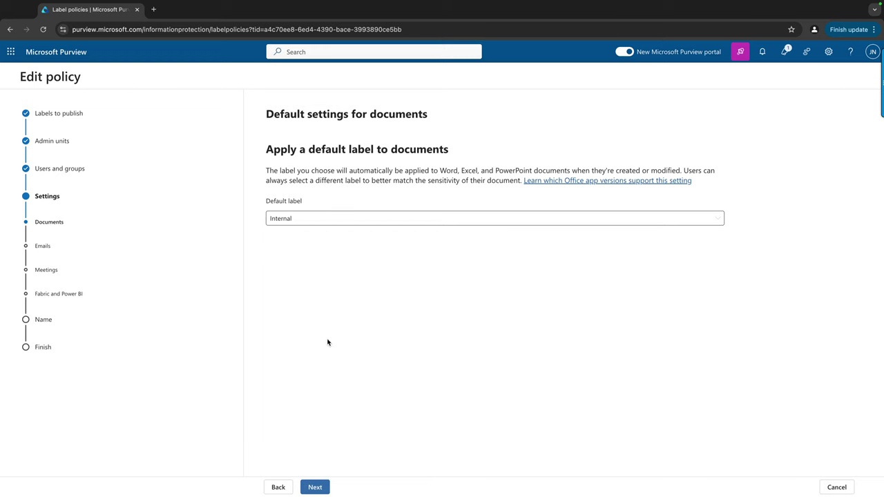
pyautogui.click(319, 488)
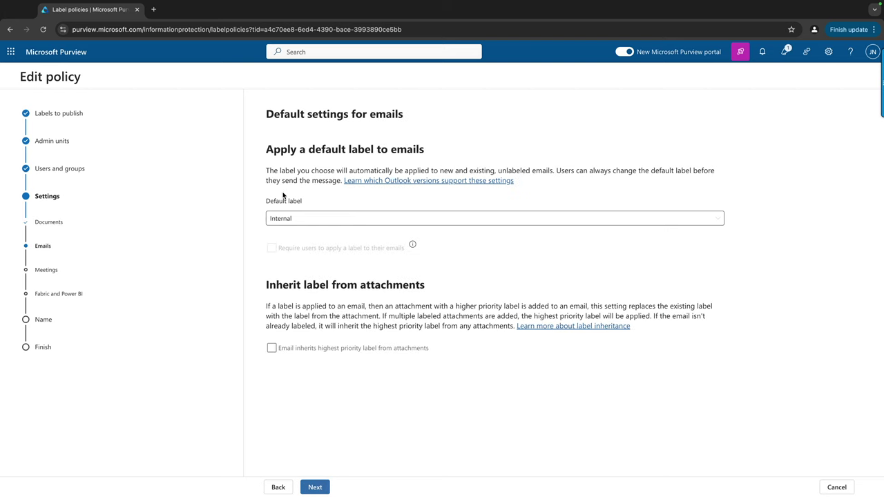
pyautogui.click(314, 487)
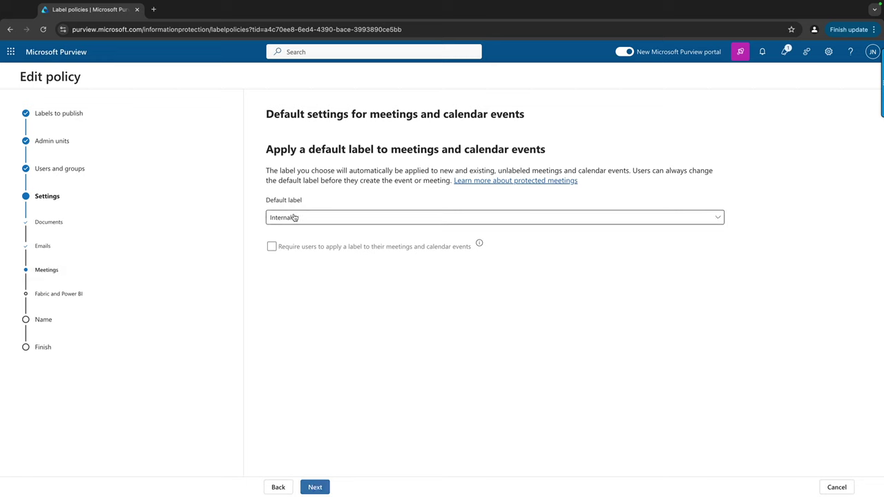
pyautogui.click(312, 487)
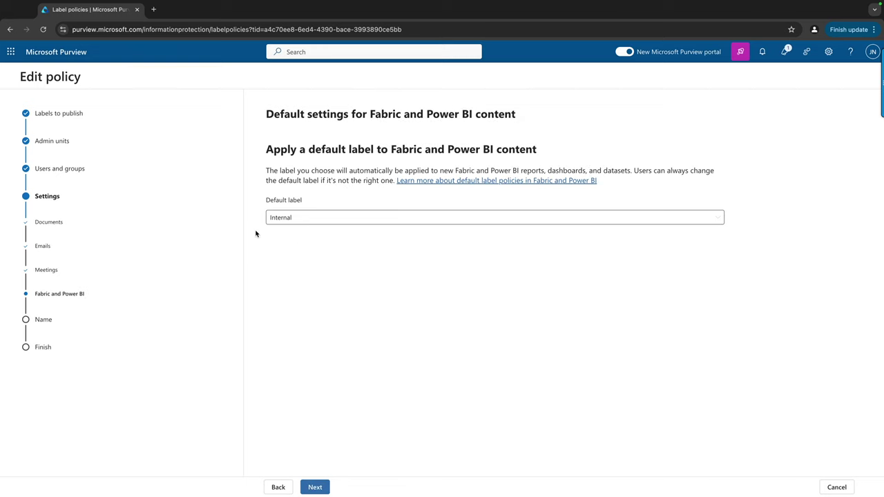
pyautogui.click(316, 488)
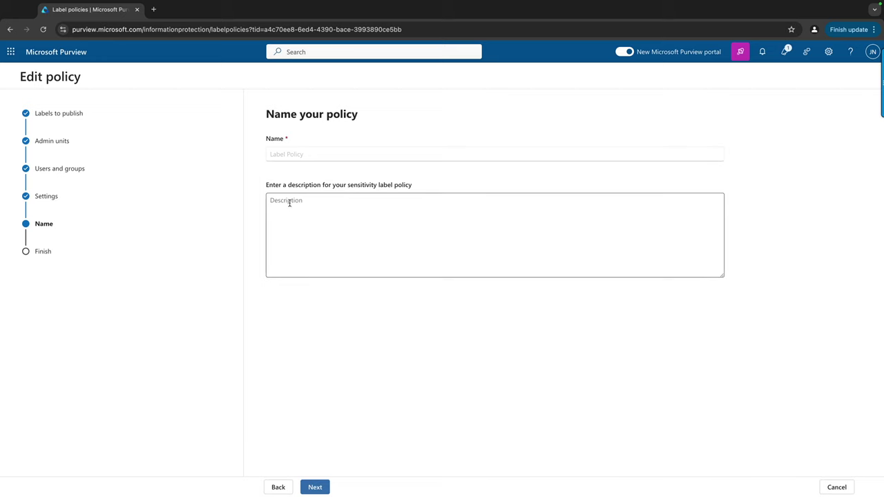
# Keep the policy name, submit the edited Label Policy and return to the policies list
pyautogui.click(325, 490)
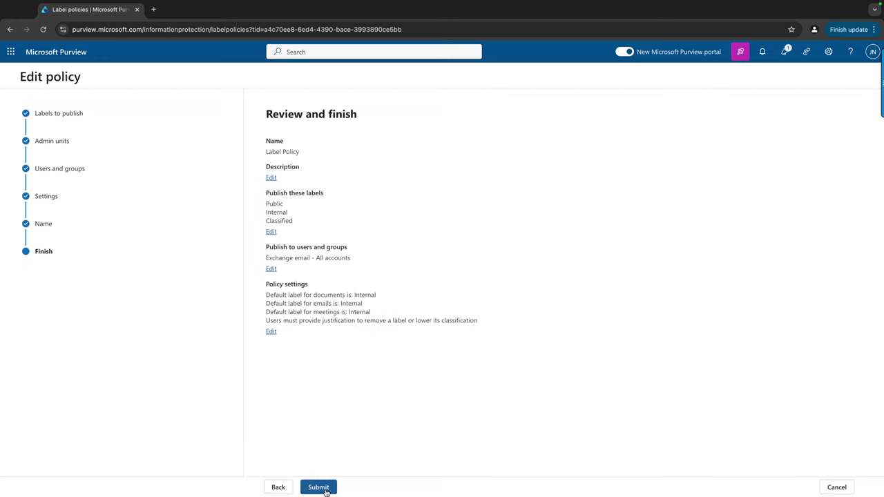
pyautogui.click(319, 488)
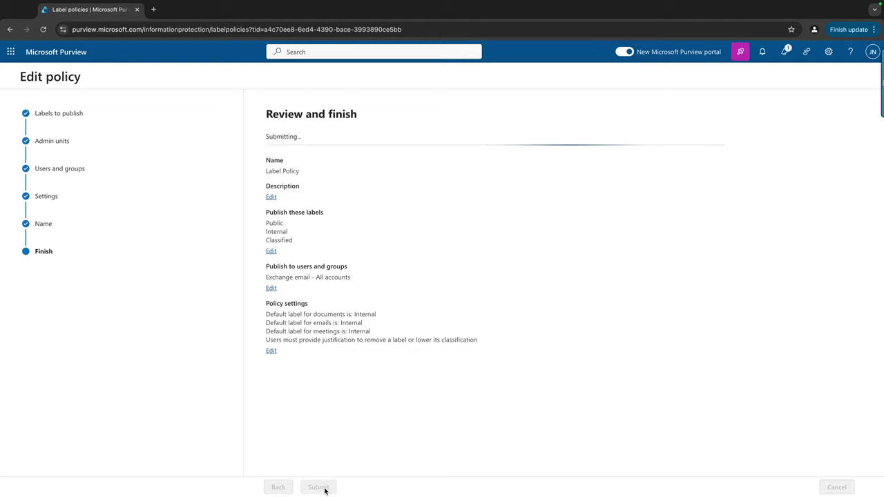
pyautogui.click(288, 488)
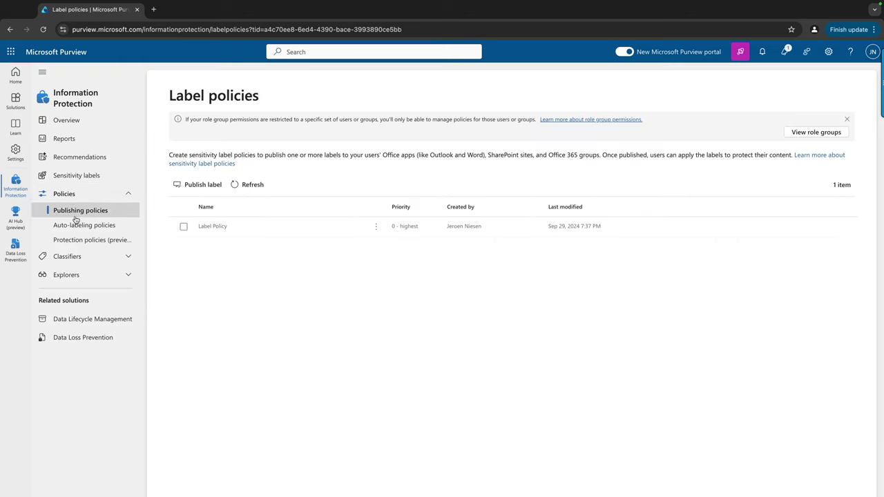
# Open the Sensitivity labels list from the left navigation pane
pyautogui.click(76, 176)
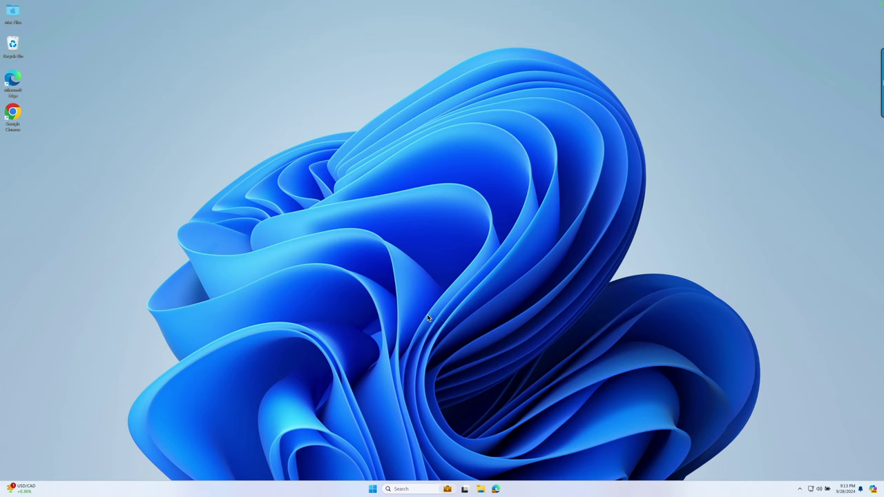
# Launch Word, type 'HR Document' in a blank document and bring up the save prompt
pyautogui.click(372, 489)
pyautogui.write('word')
pyautogui.click(375, 299)
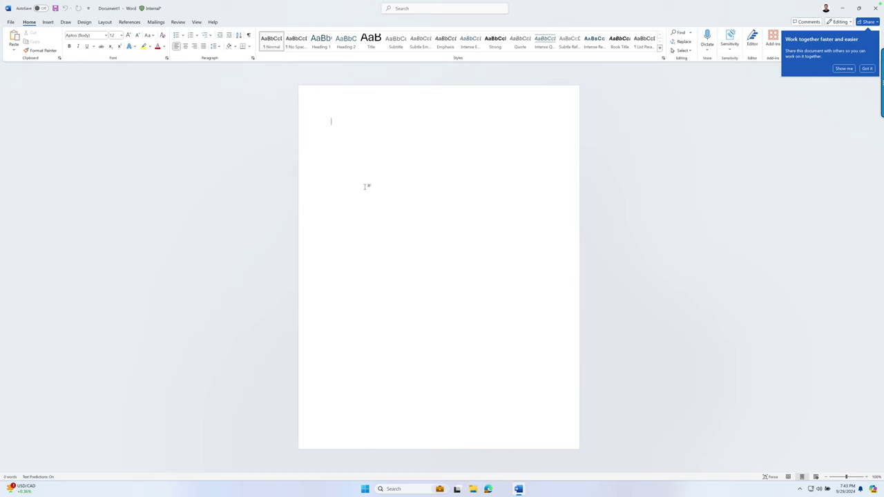
pyautogui.write('HR Document')
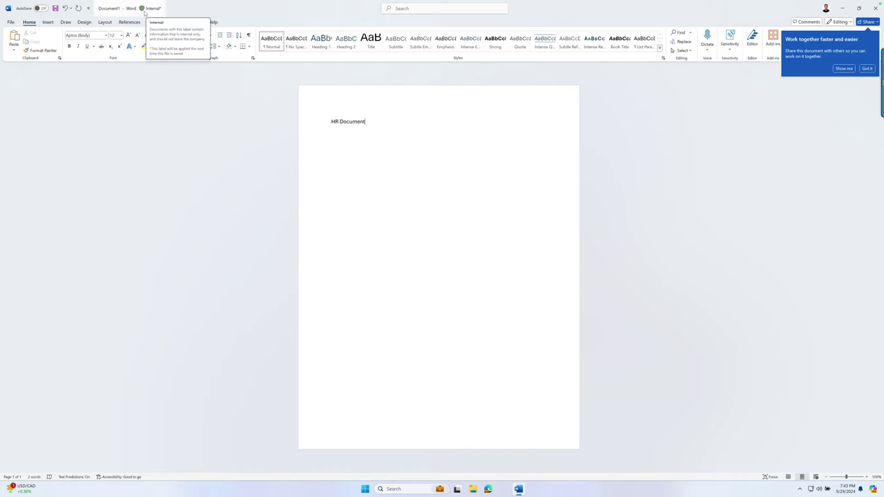
pyautogui.moveTo(151, 8)
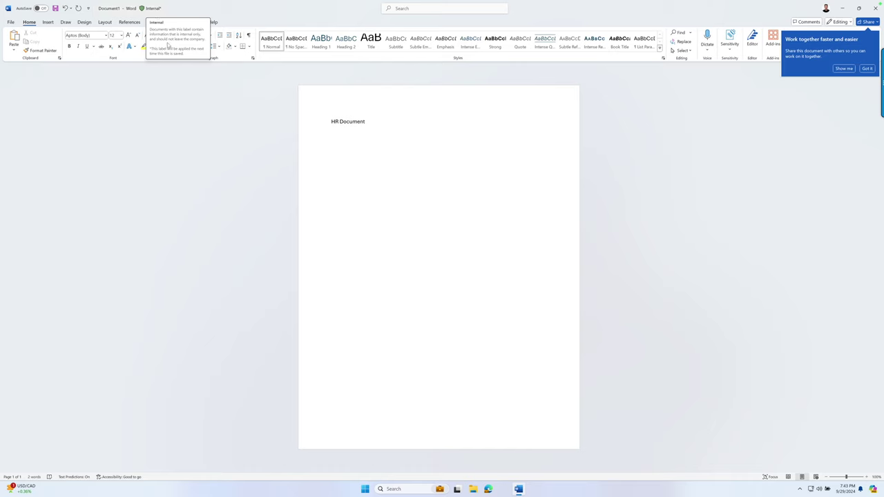
pyautogui.hotkey('ctrl', 's')
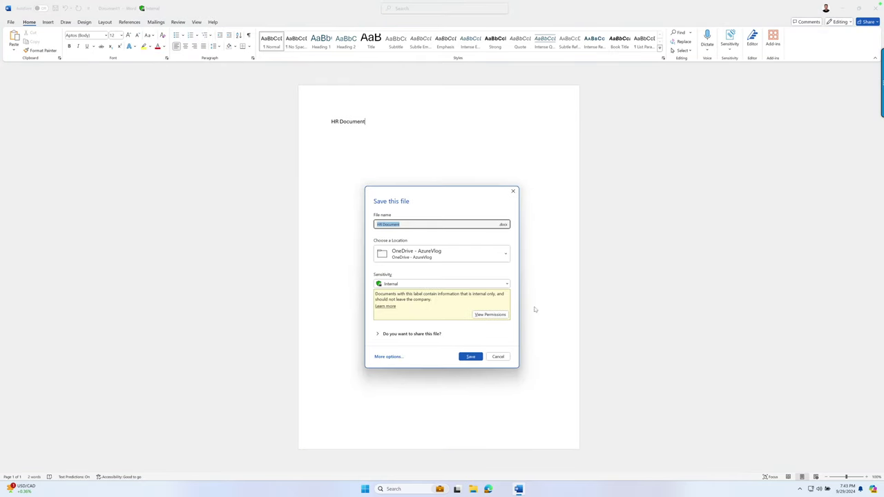
# Change the document's sensitivity from Internal to Classified and save it to OneDrive
pyautogui.click(450, 284)
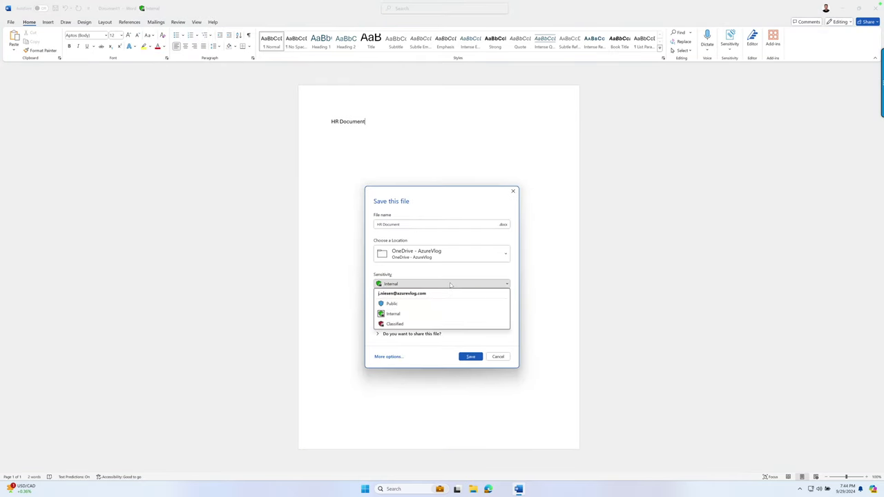
pyautogui.click(395, 324)
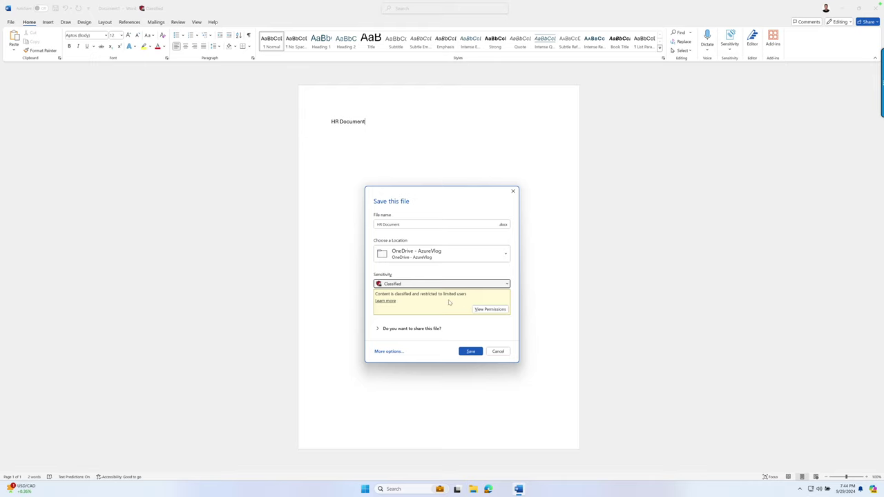
pyautogui.click(469, 352)
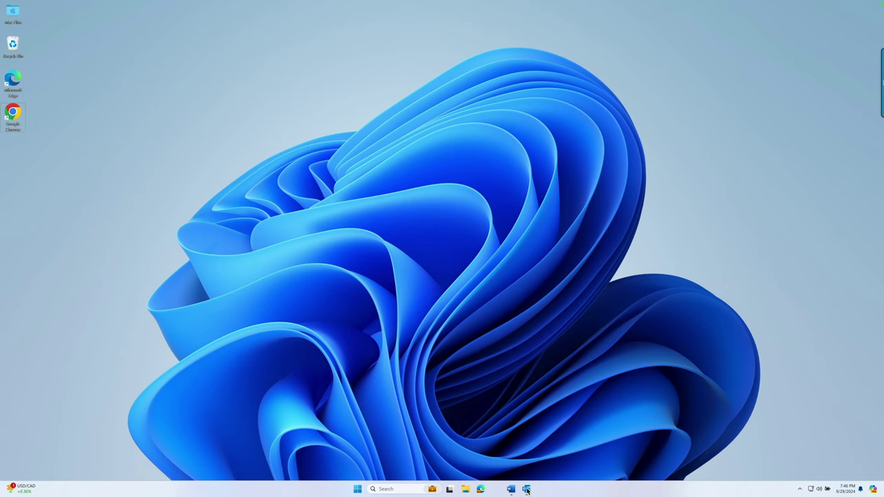
# Start a new Outlook email to the external recipient with subject 'HR Document'
pyautogui.click(526, 490)
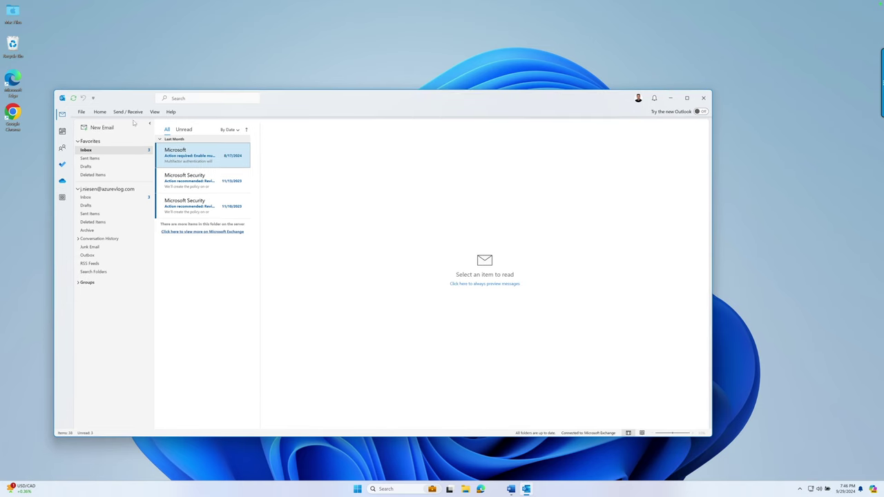
pyautogui.click(93, 127)
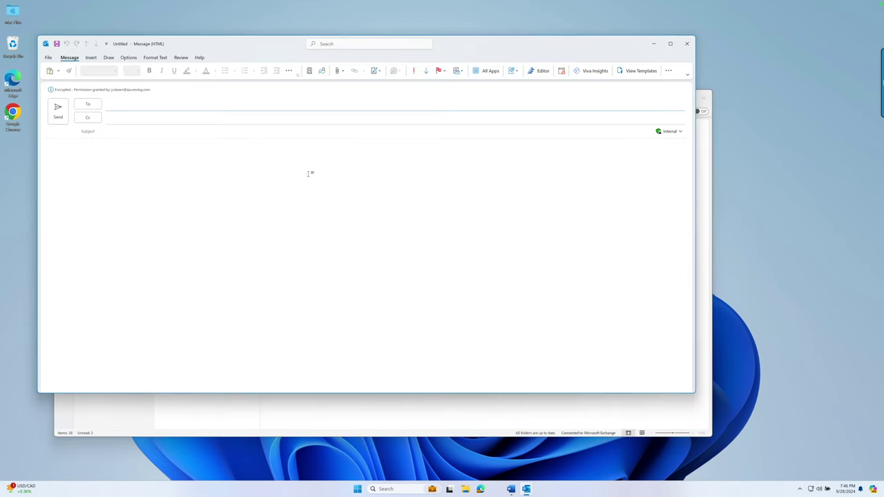
pyautogui.press('Return')
pyautogui.click(108, 129)
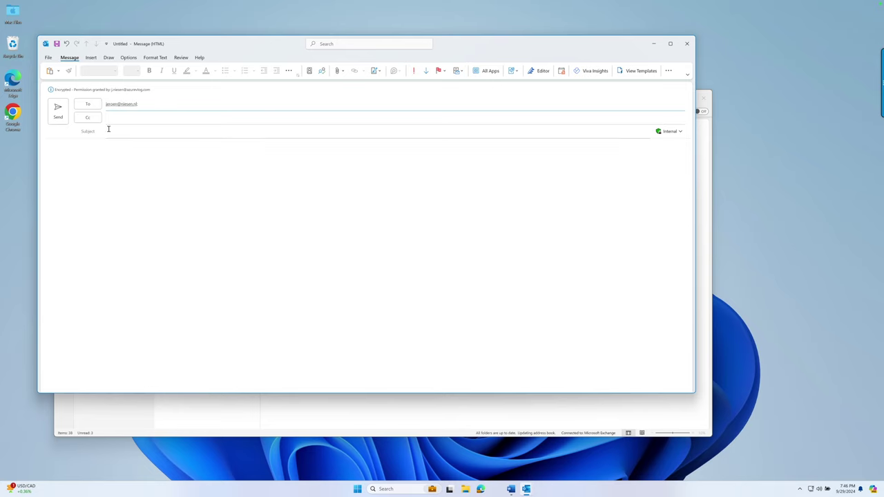
pyautogui.click(148, 138)
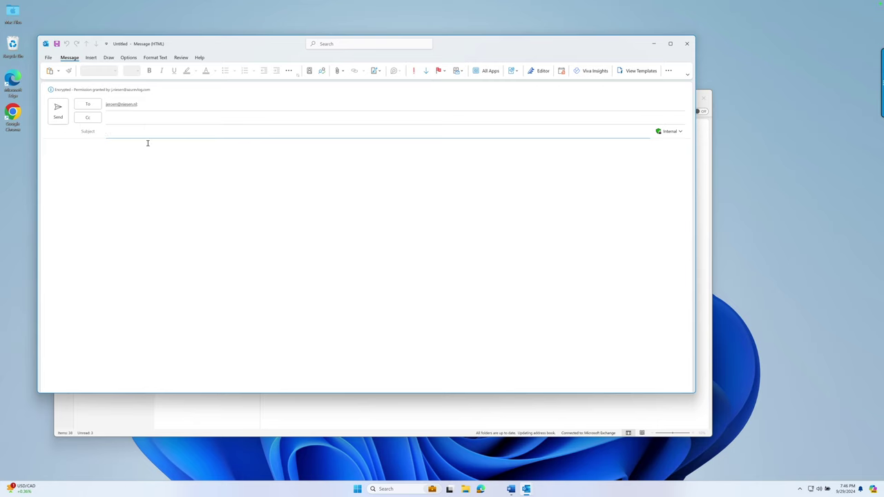
pyautogui.write('Hi')
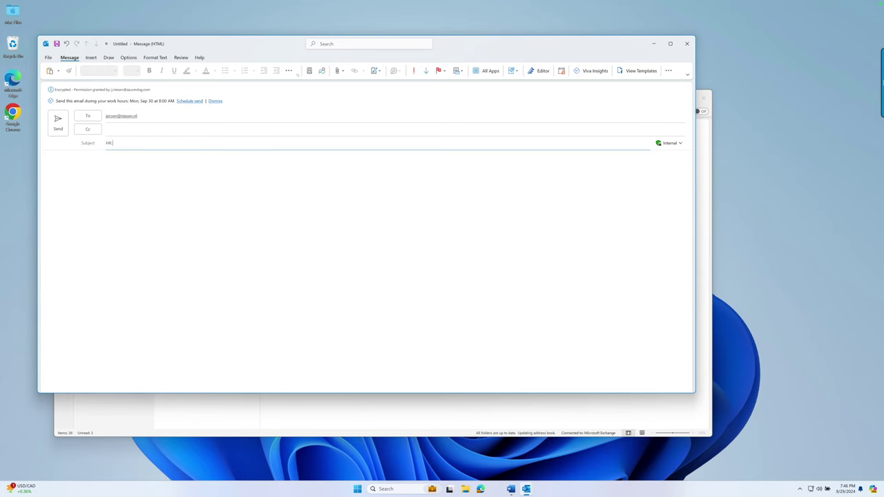
pyautogui.write('ocument')
pyautogui.click(284, 199)
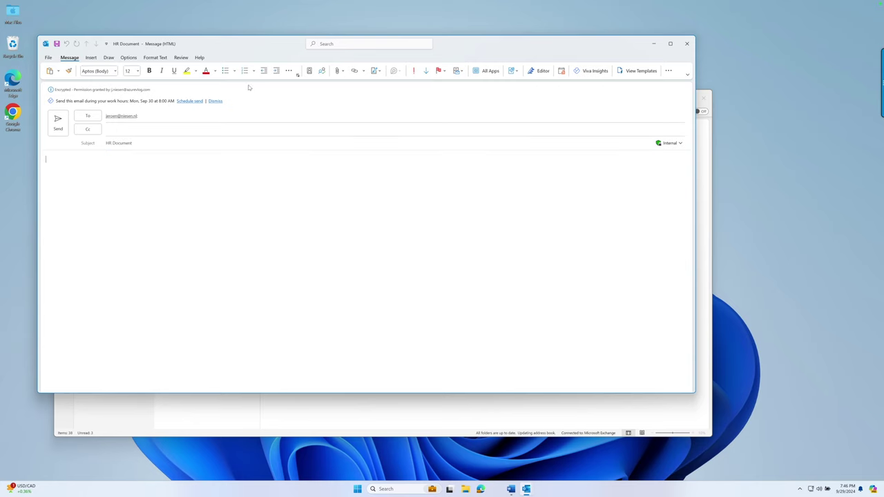
# Attach HR Document.docx from web locations
pyautogui.click(337, 73)
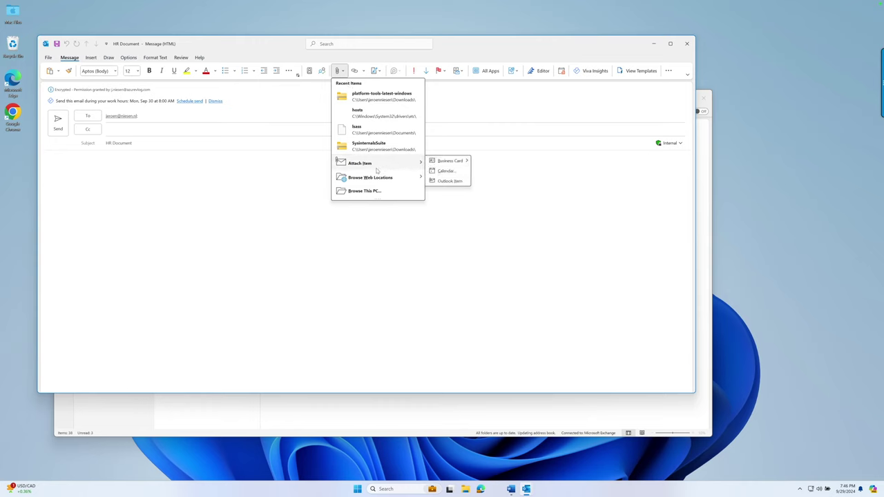
pyautogui.click(448, 178)
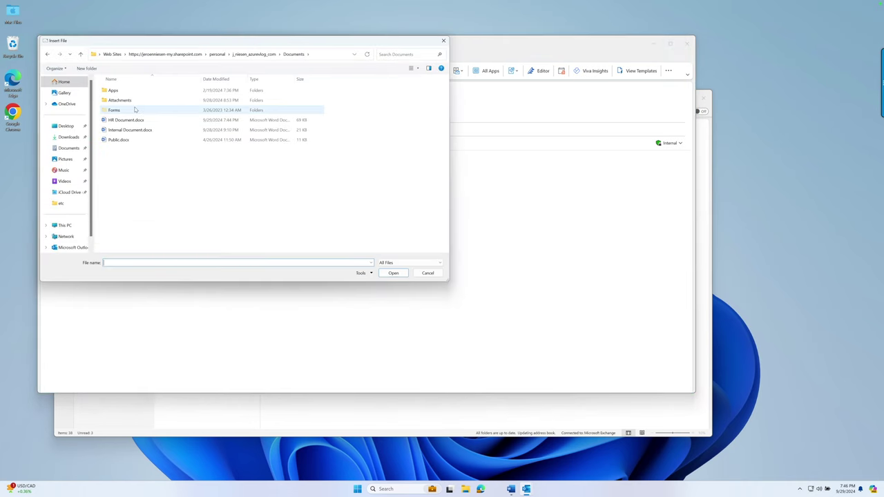
pyautogui.doubleClick(140, 120)
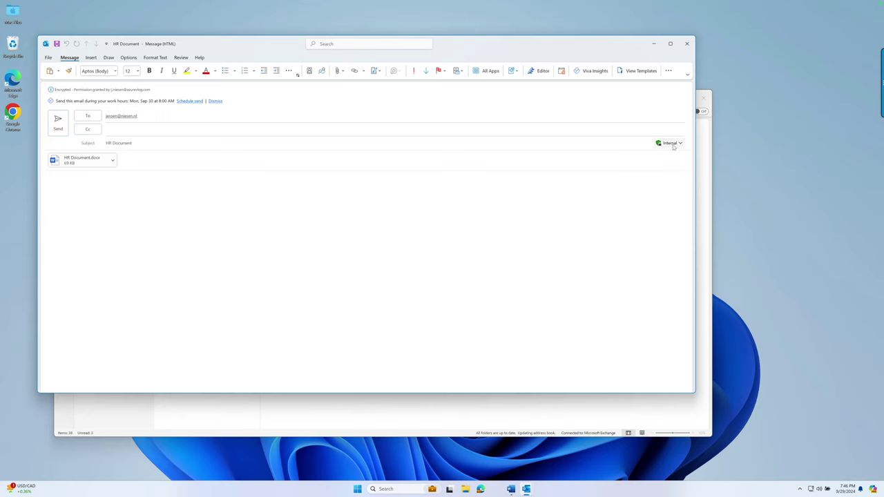
# Send the email and accept the rights-management notice
pyautogui.click(58, 122)
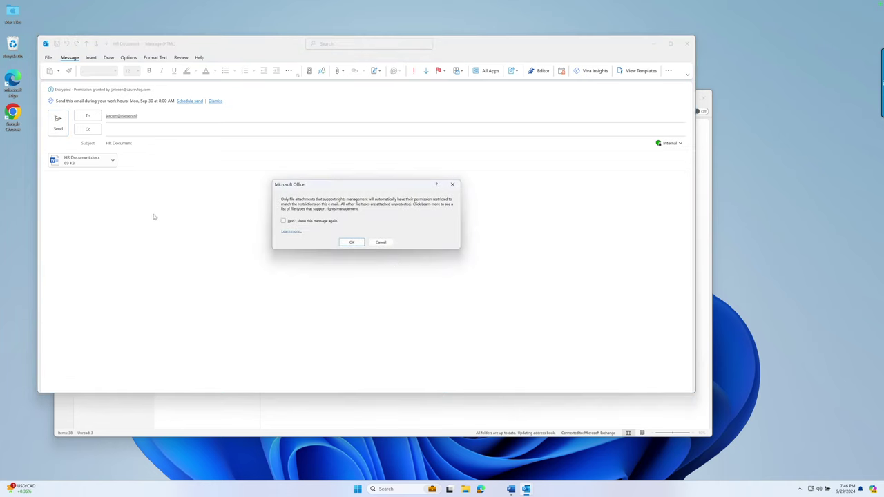
pyautogui.click(351, 242)
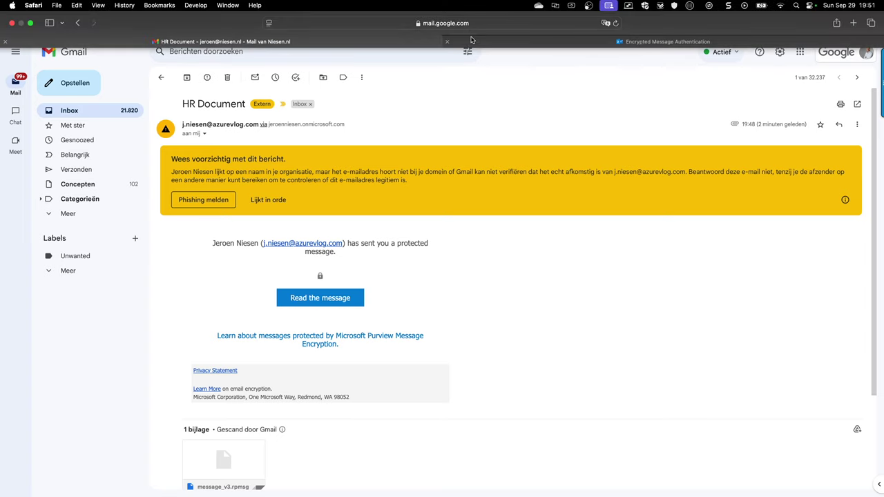
# Switch to the Encrypted Message Authentication tab requesting a one-time passcode
pyautogui.click(472, 39)
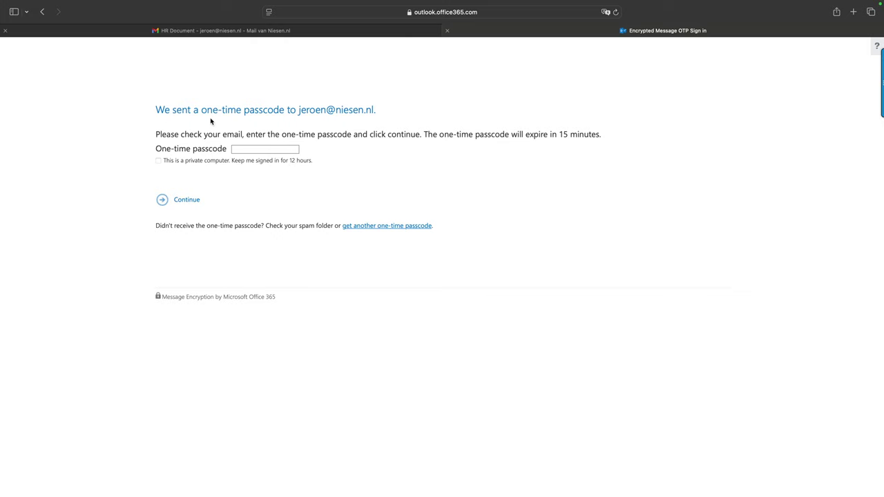
# Return to the passcode sign-in page and enter the one-time passcode
pyautogui.press('super+Tab')
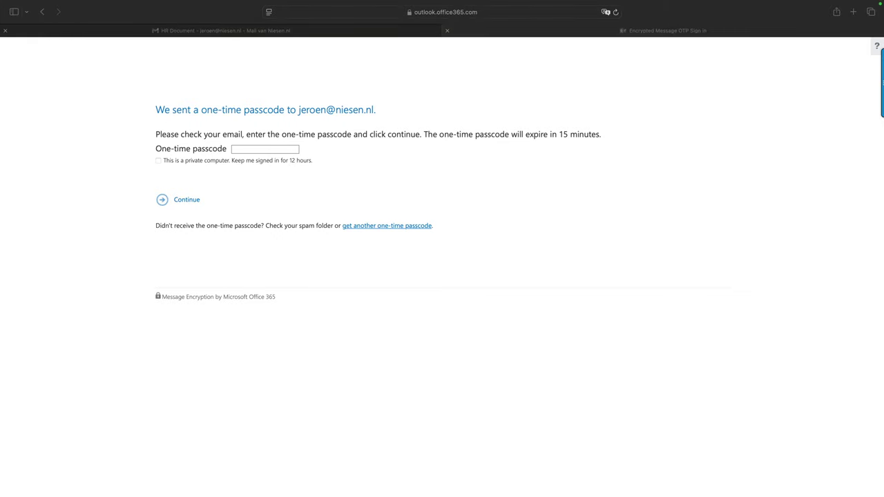
pyautogui.click(268, 152)
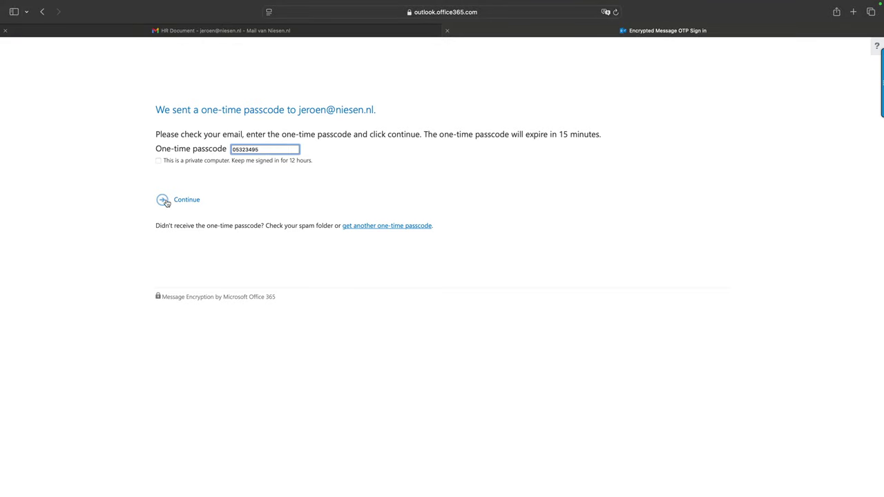